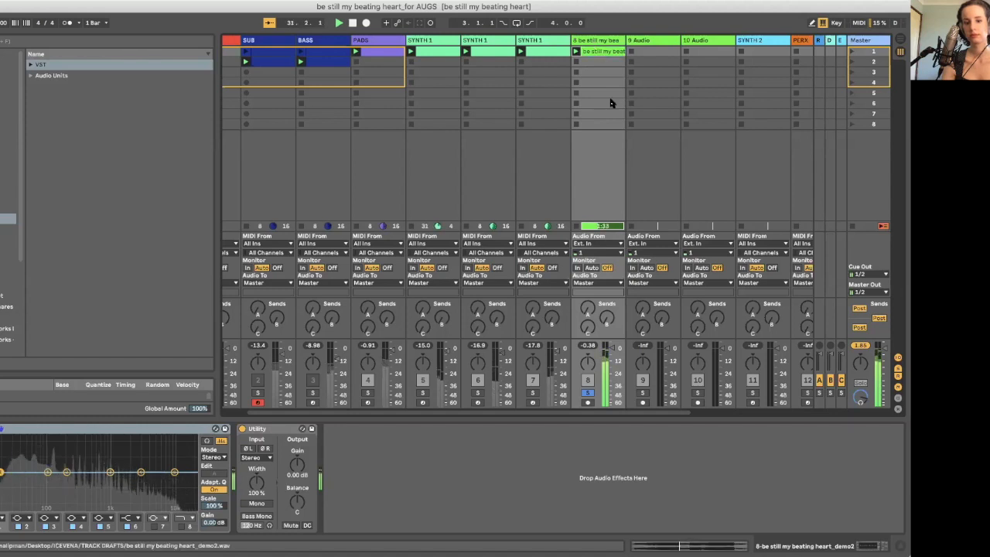
- Solo the PADS track, show its MIDI chord clip and play it back
left_click(662, 546)
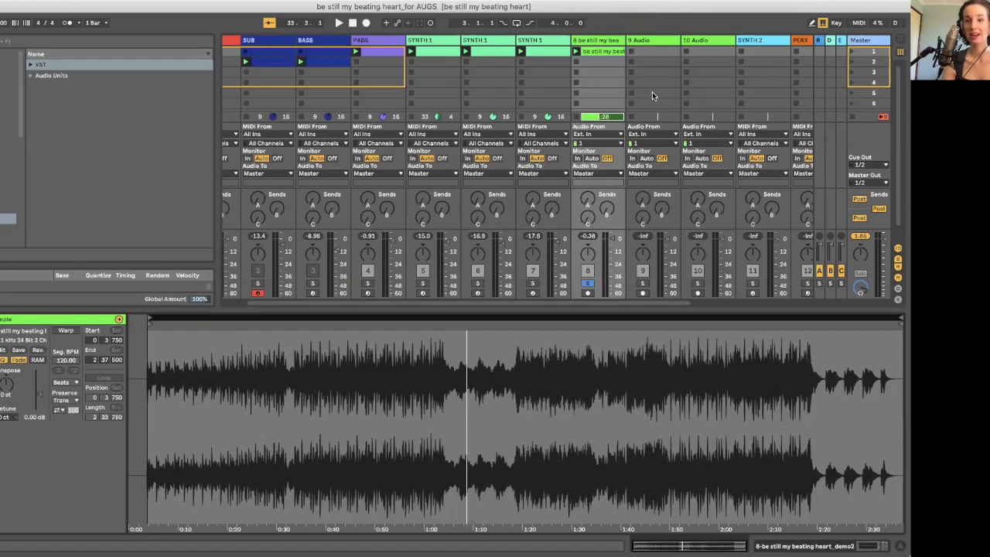
left_click(433, 49)
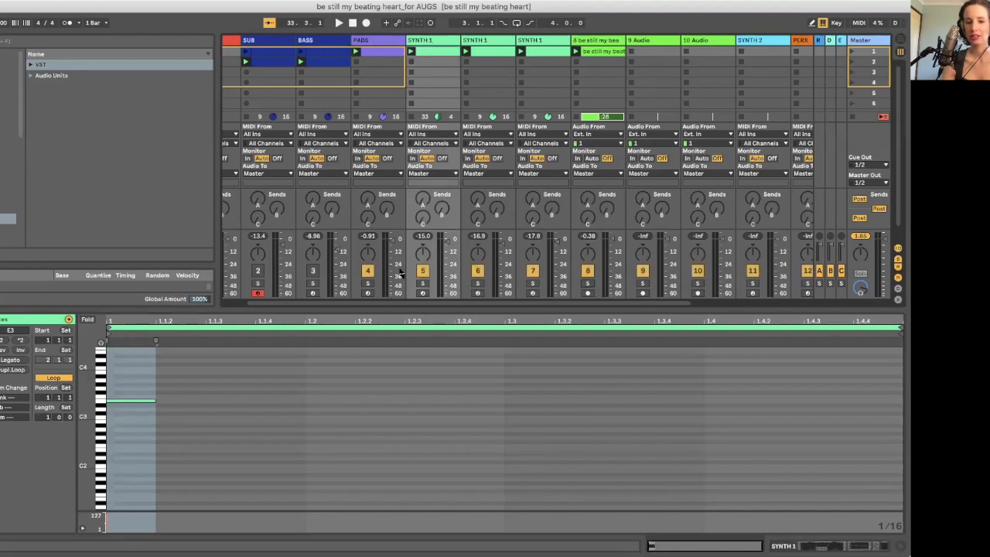
left_click(368, 283)
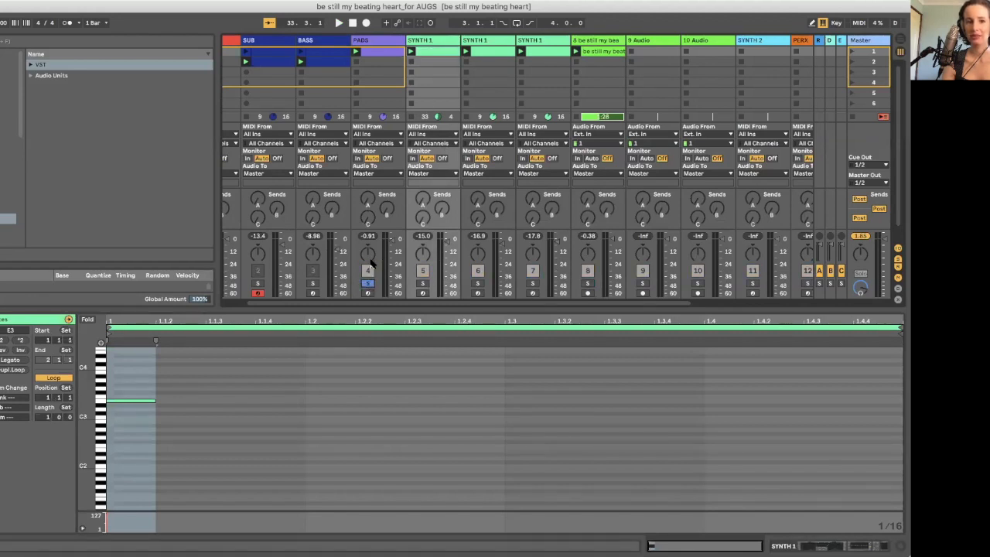
left_click(382, 53)
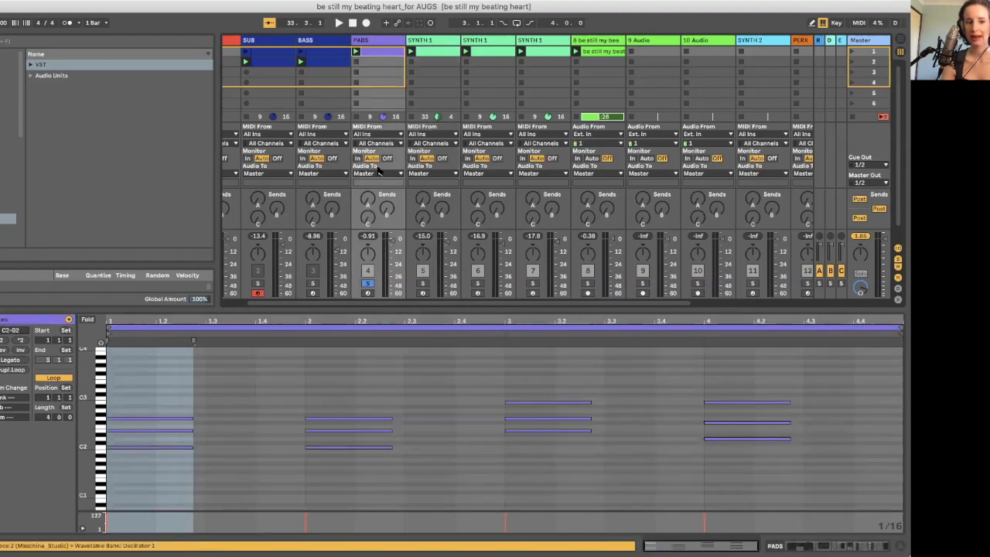
key("space")
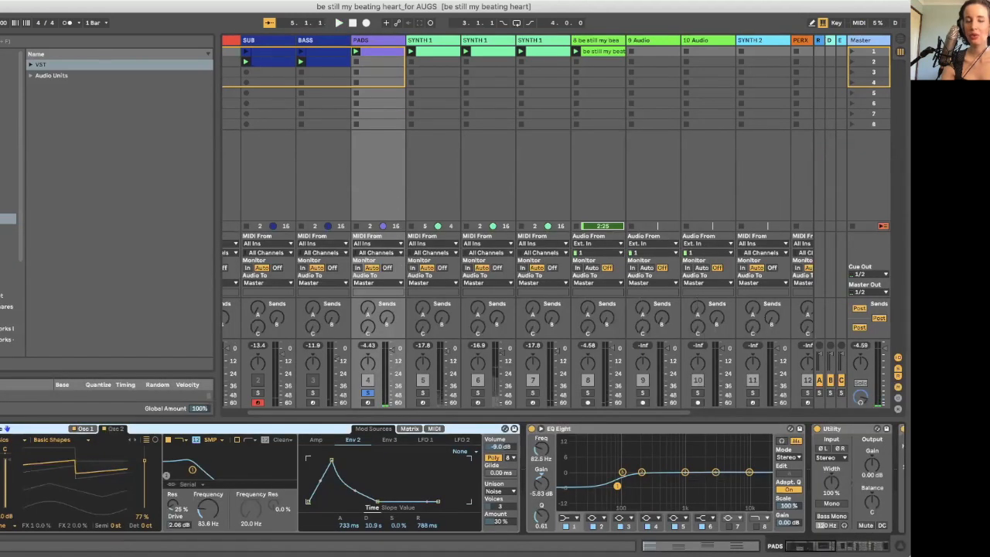
- Bypass the PADS track's Chorus, Erosion, Repetitor II, Go Mid and Crystallizer effects and play the dry pad
left_click_drag(805, 545, 833, 540)
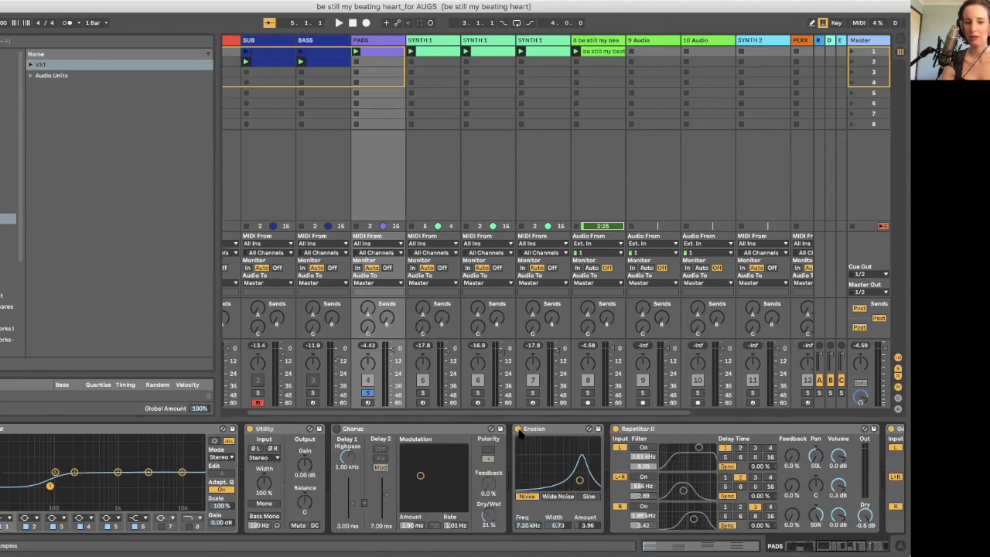
left_click_drag(807, 546, 864, 546)
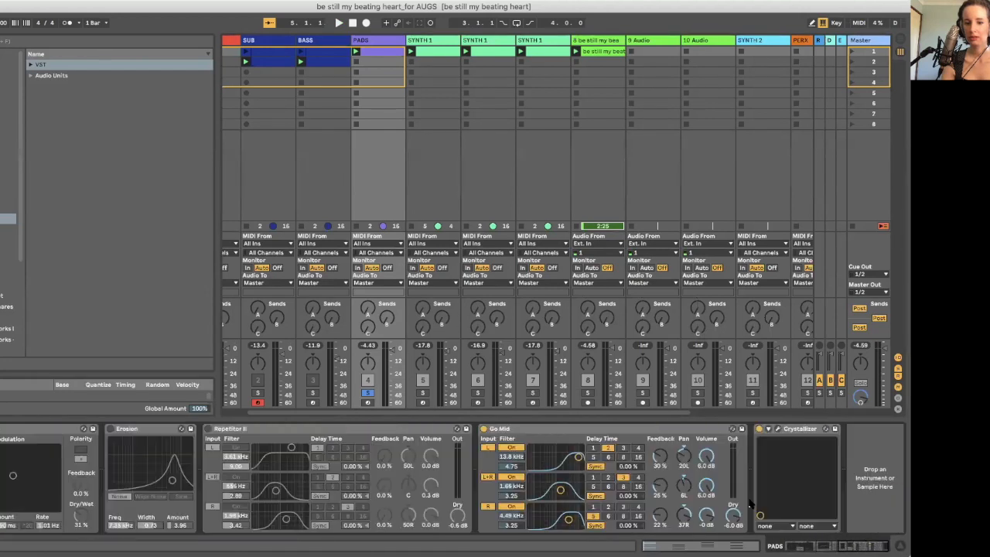
left_click(483, 428)
left_click(760, 428)
key("space")
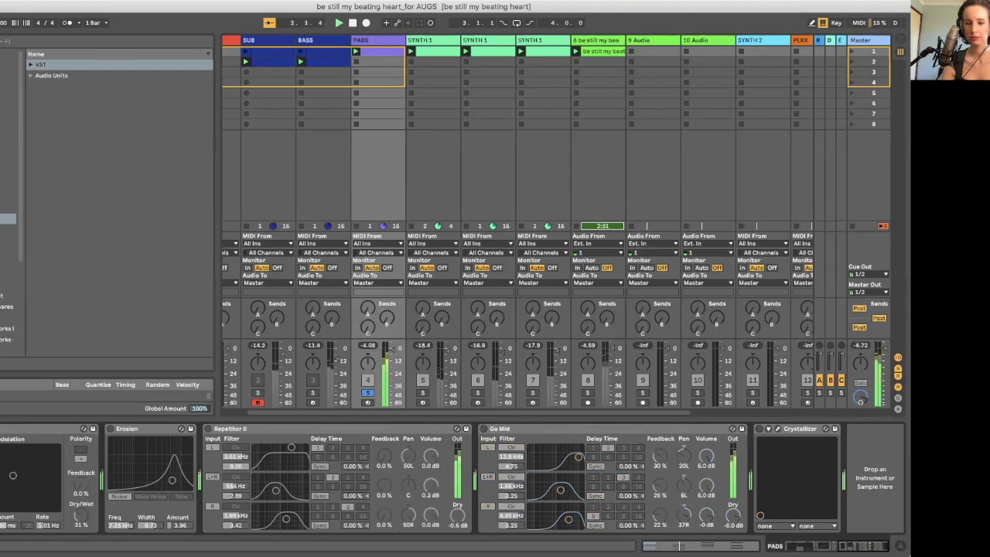
- Examine the PADS synth's two oscillators and its Amp envelope
scroll(495, 479, "left", 10)
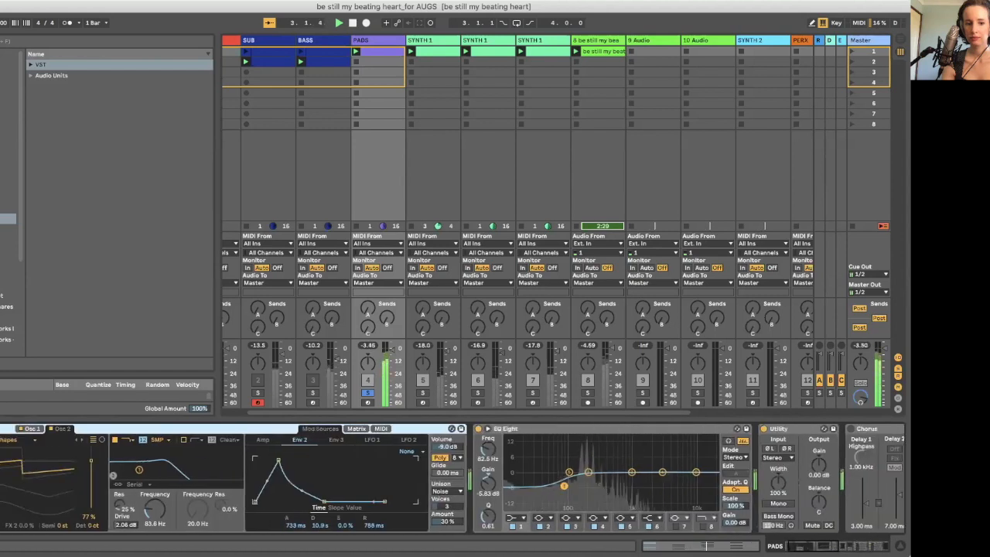
scroll(276, 530, "left", 2)
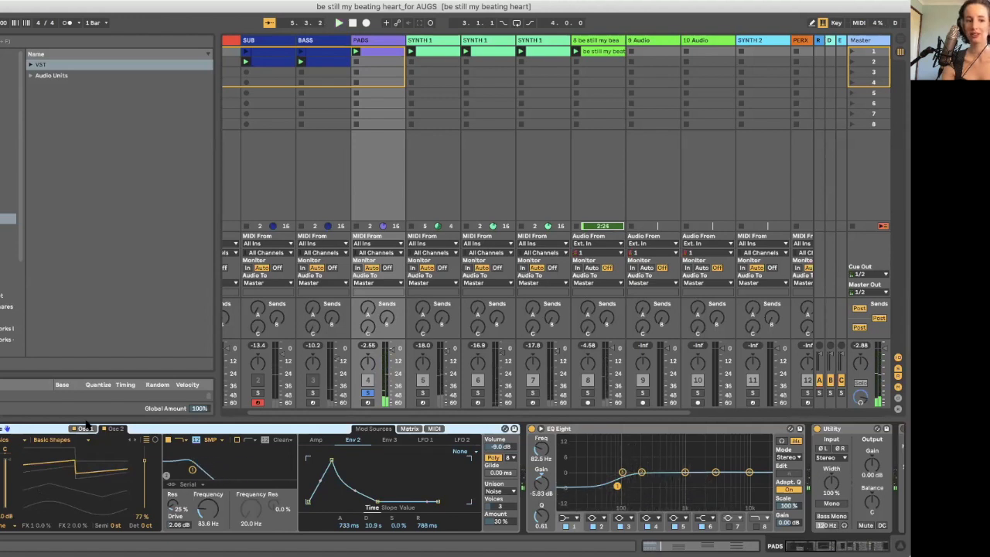
left_click(115, 429)
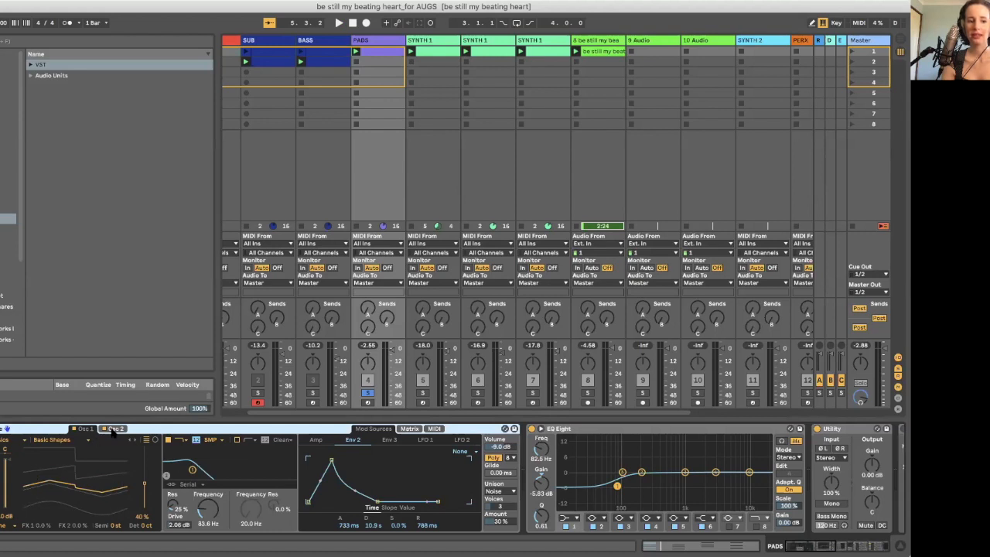
left_click(85, 428)
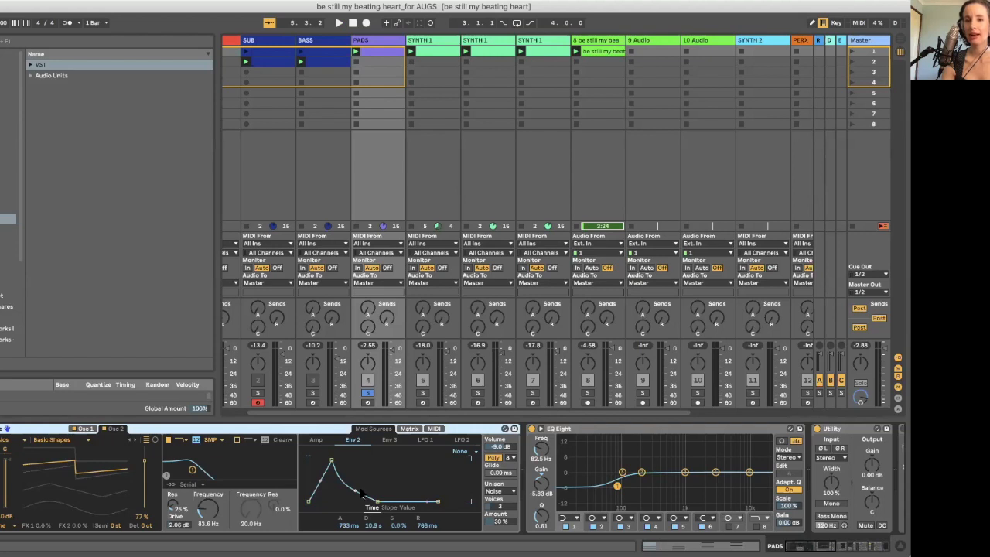
left_click(320, 441)
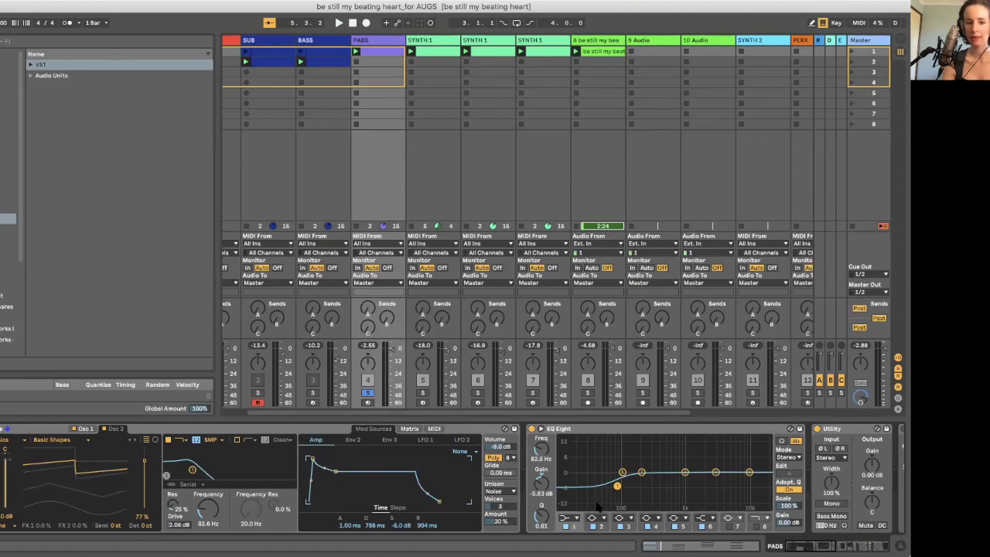
- Re-enable Chorus, Erosion, Repetitor II and Go Mid one after another on PADS, playing the pad to hear each
left_click_drag(809, 545, 849, 546)
key("space")
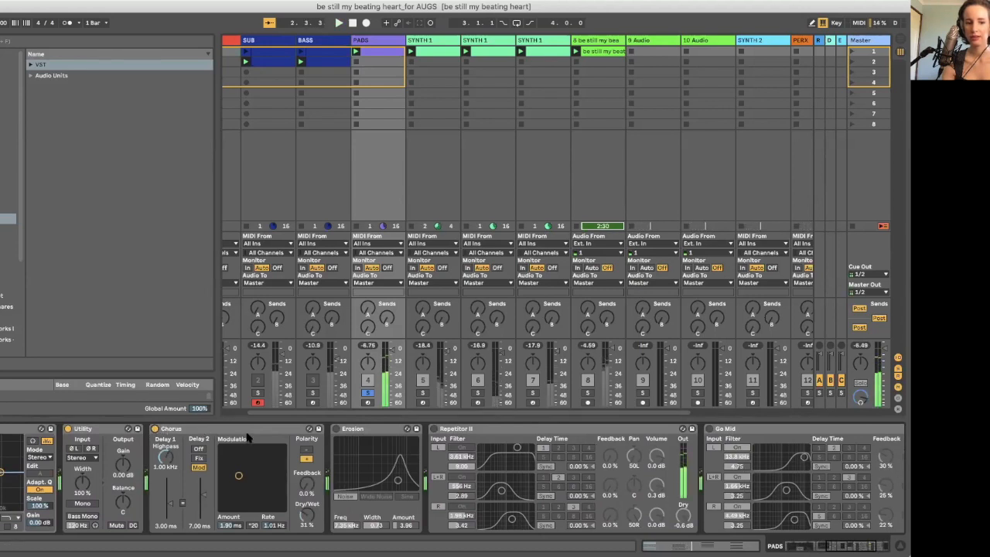
left_click(335, 429)
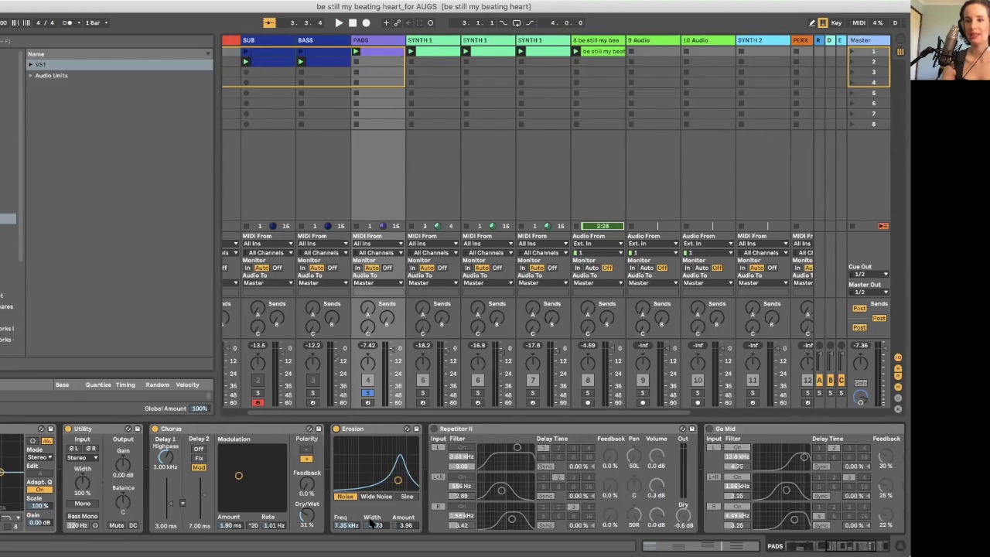
left_click(434, 428)
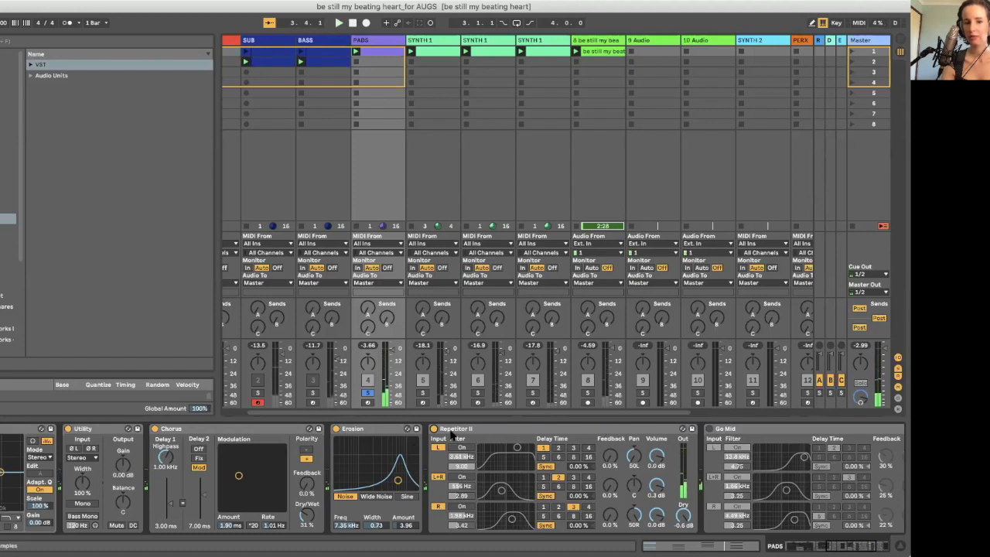
left_click(709, 429)
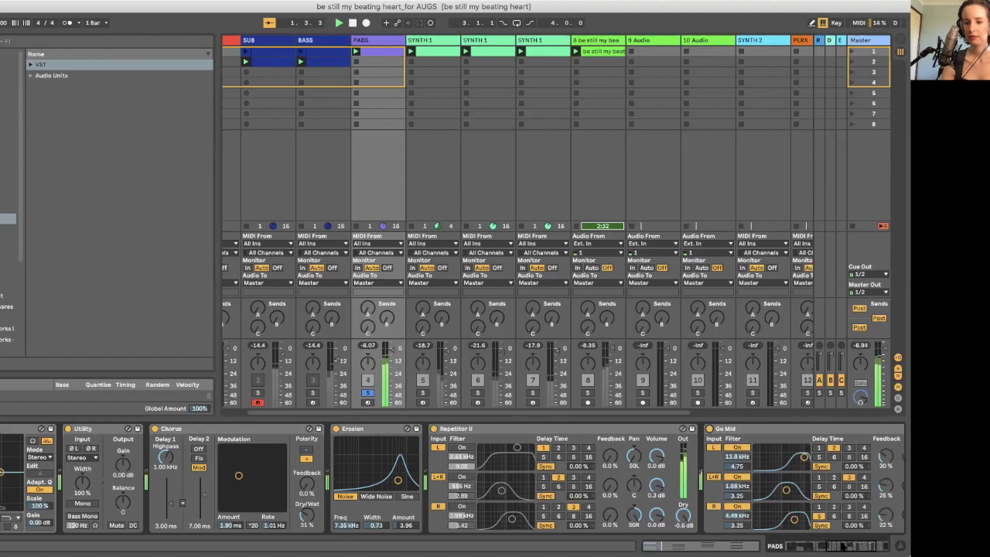
- Re-enable Crystallizer on PADS, view its plug-in settings during playback and close the plug-in window
scroll(804, 459, "right", 5)
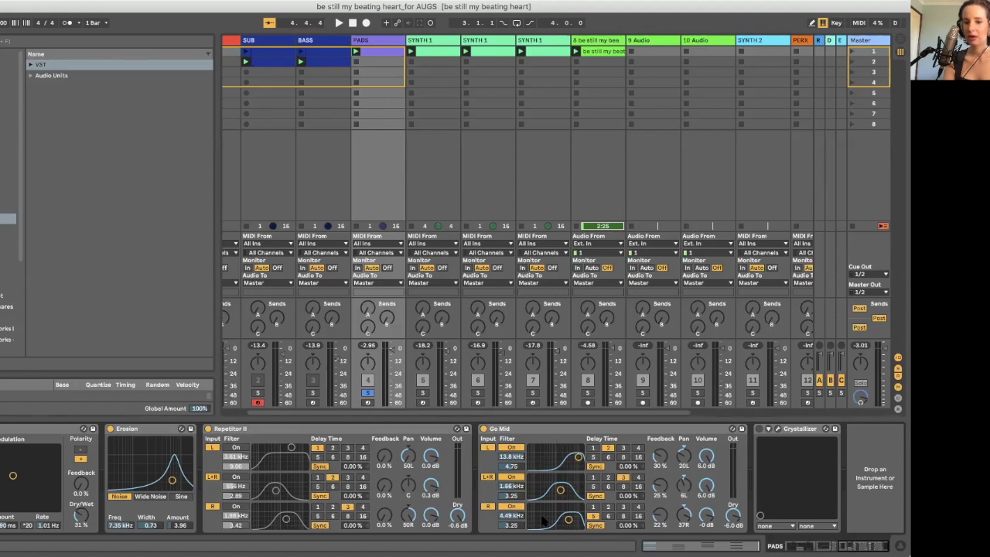
left_click(776, 431)
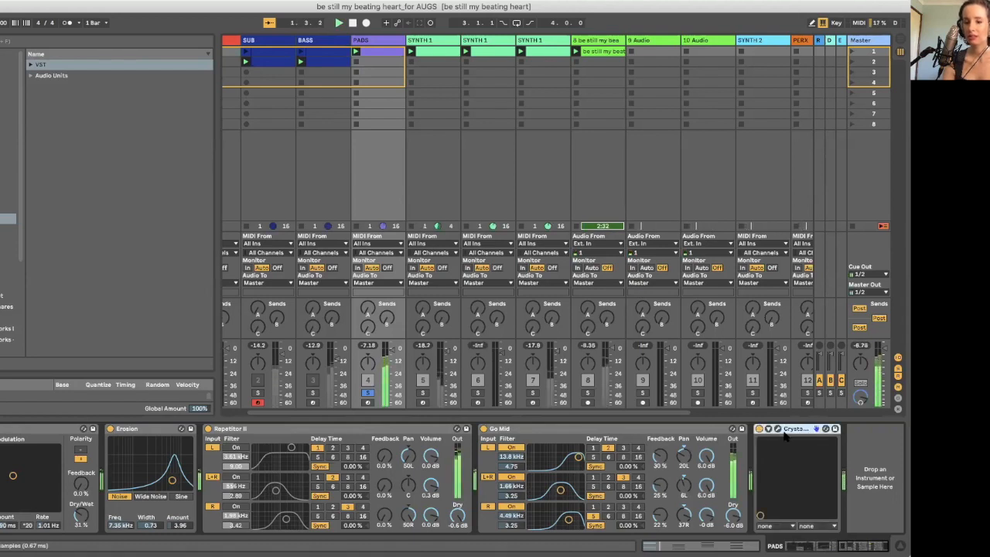
left_click(778, 429)
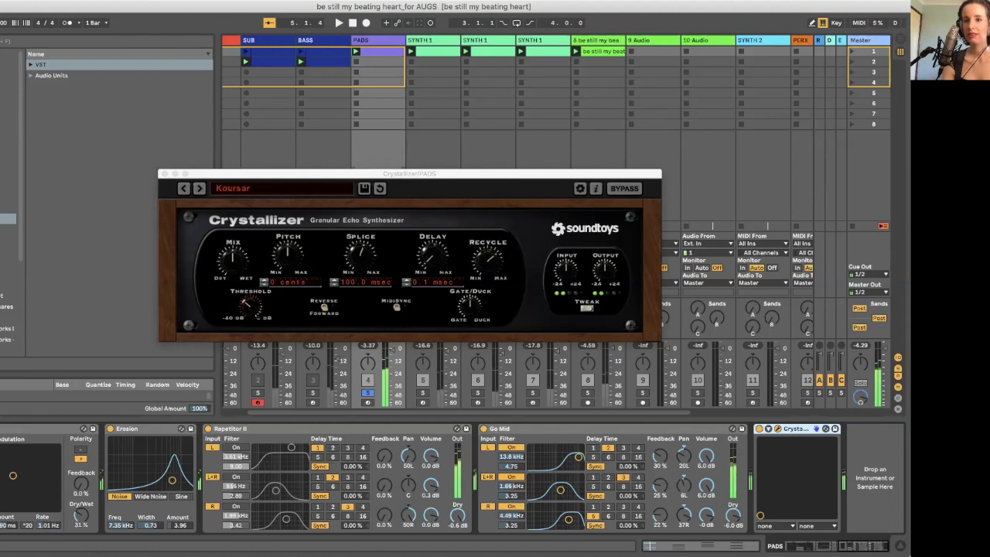
left_click(163, 174)
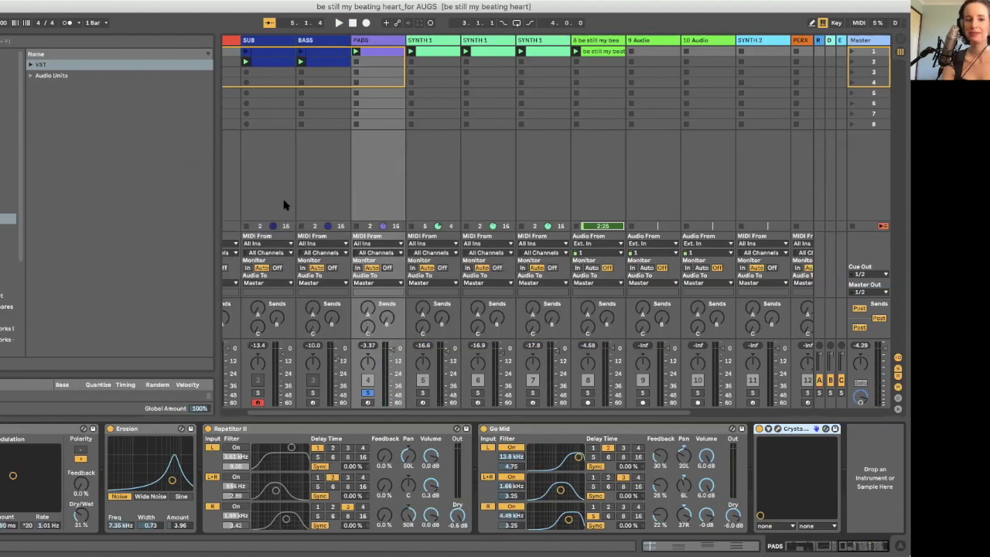
- Unsolo PADS and audition the three SYNTH 1 tracks soloed together, removing their solos after playback
left_click(368, 393)
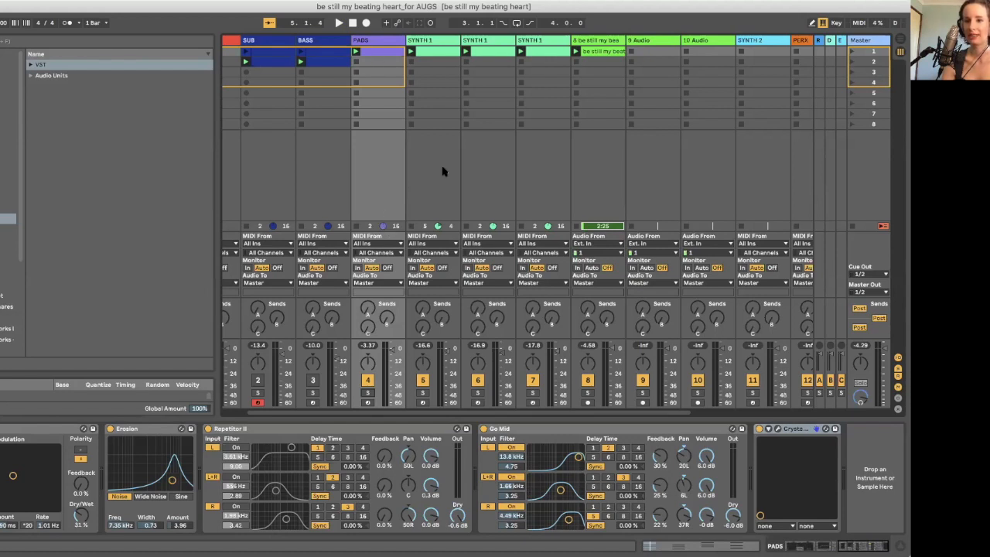
left_click(441, 192)
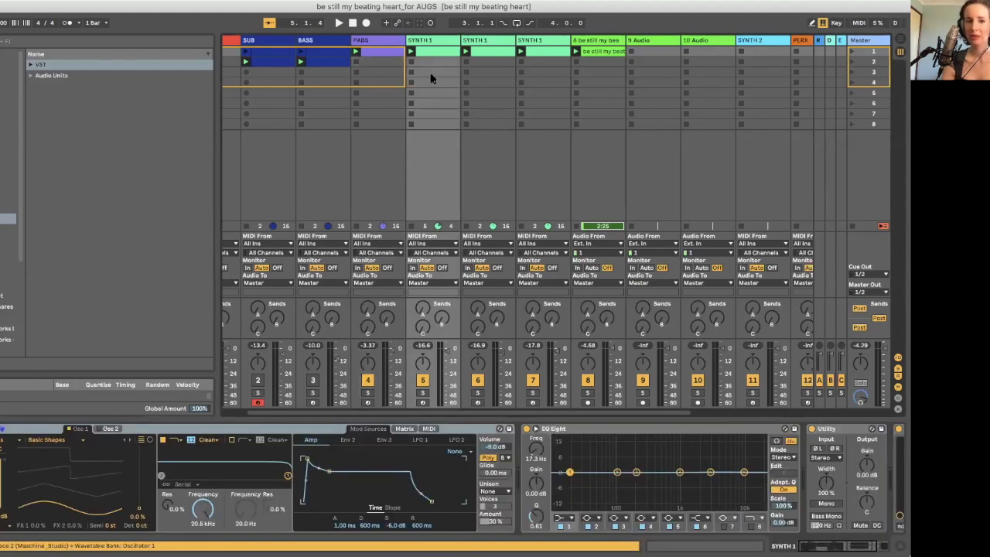
left_click(422, 396)
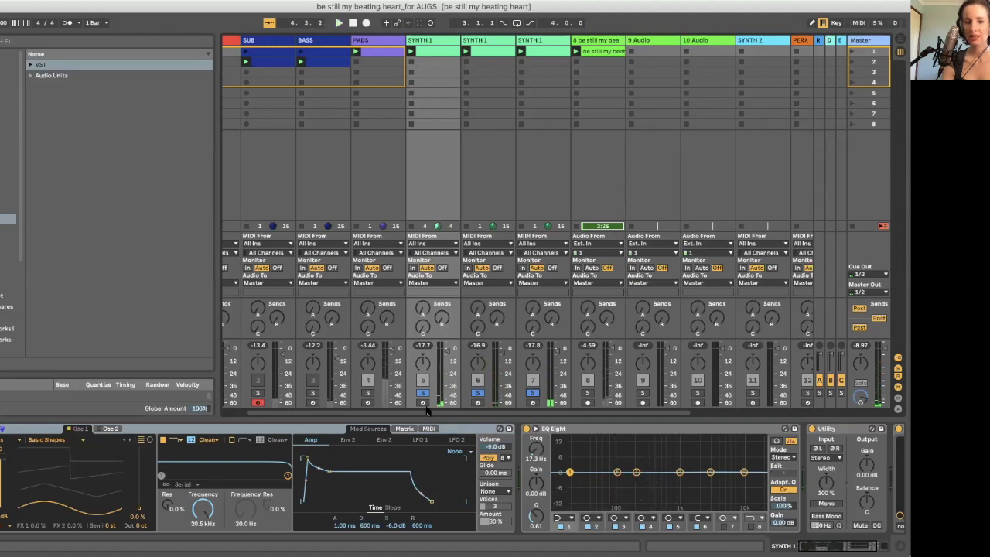
left_click(423, 393)
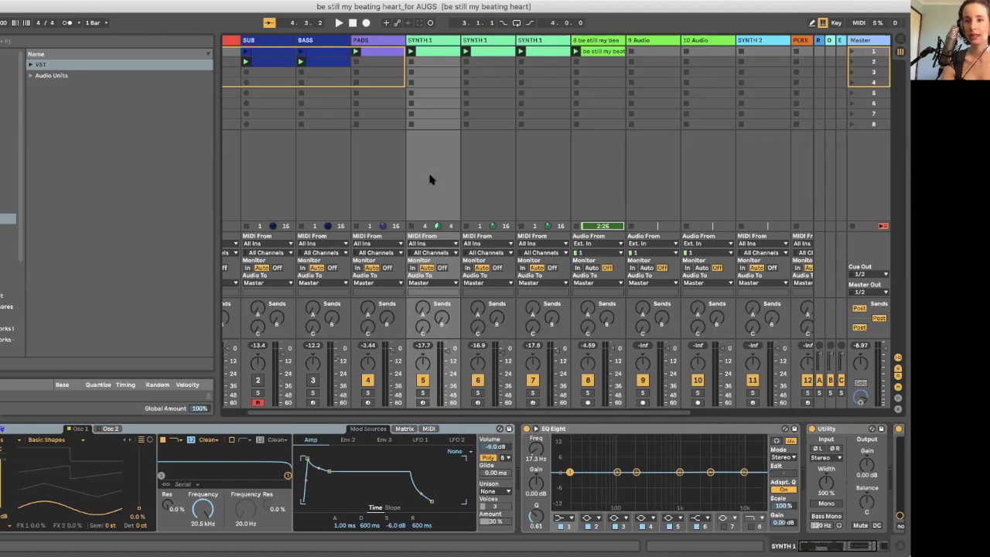
- Look through the MIDI notes in the clips of the three SYNTH 1 tracks
double_click(443, 51)
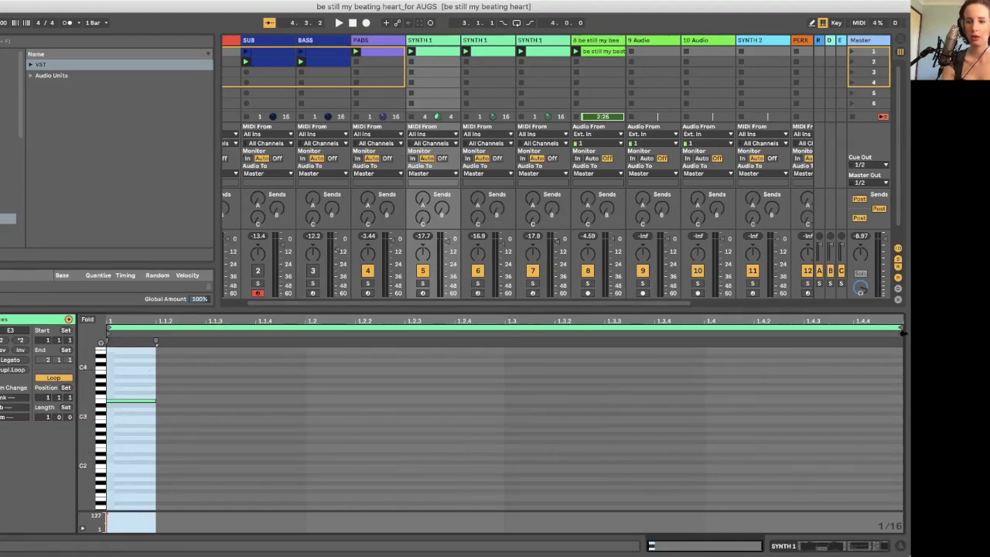
left_click(490, 52)
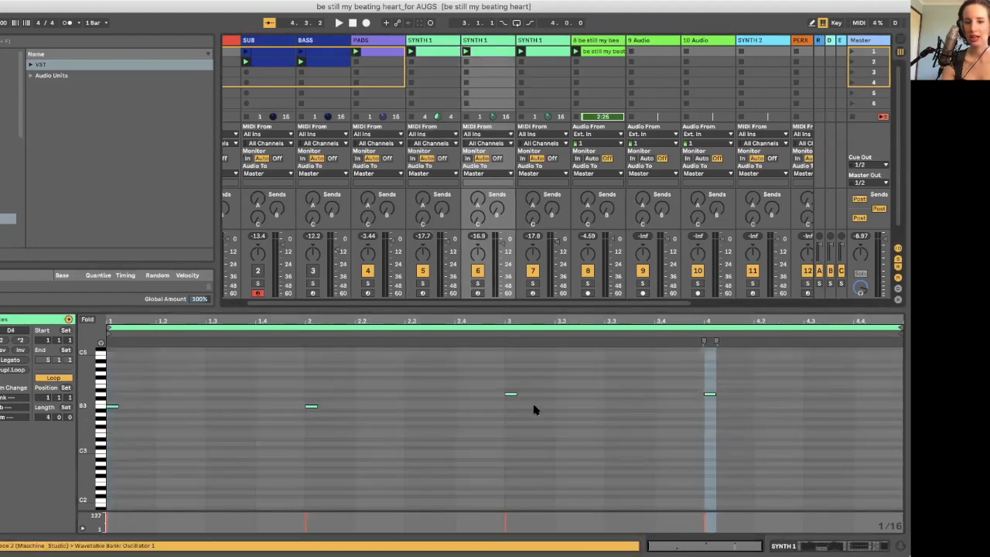
left_click(552, 53)
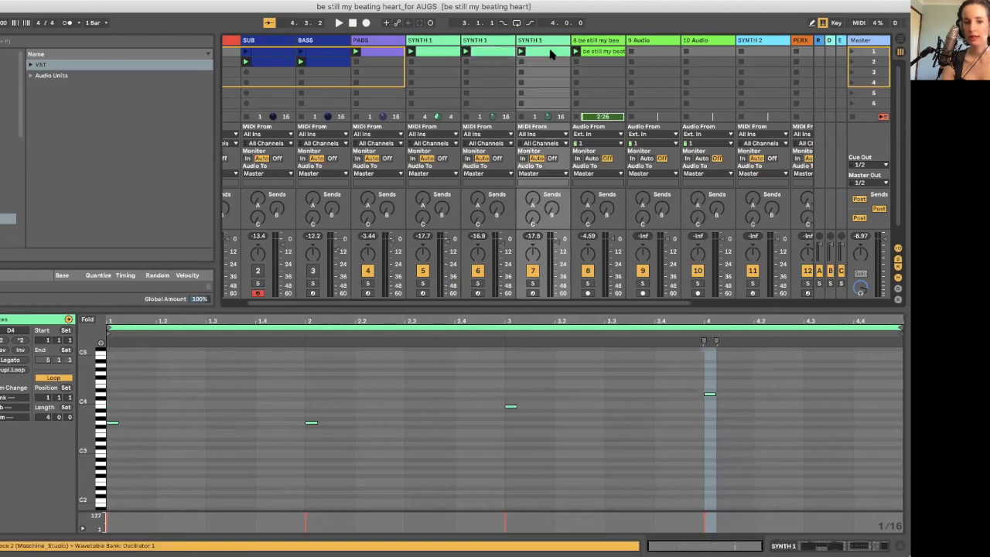
left_click(440, 54)
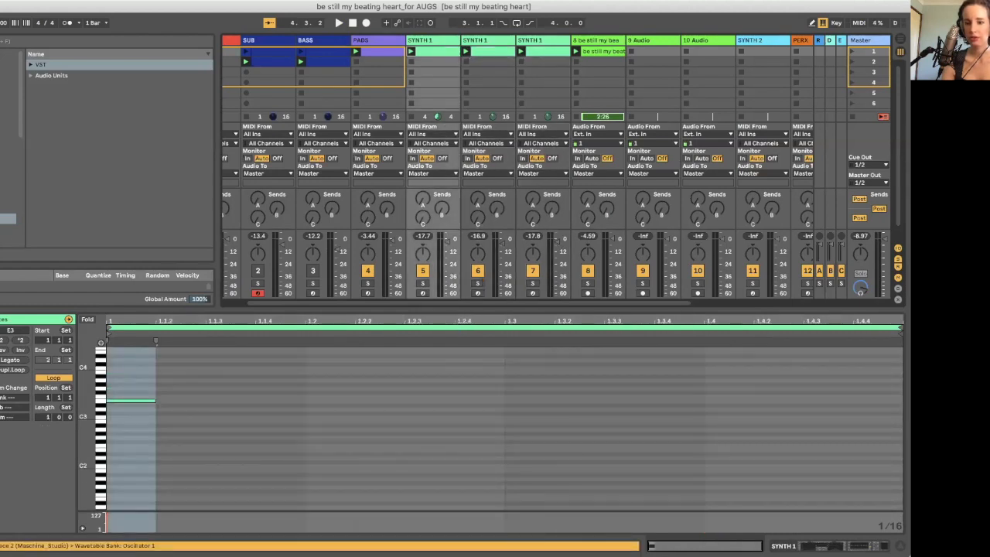
- Show the first SYNTH 1 track's device chain, then solo and play that track
key("shift+Tab")
left_click(422, 393)
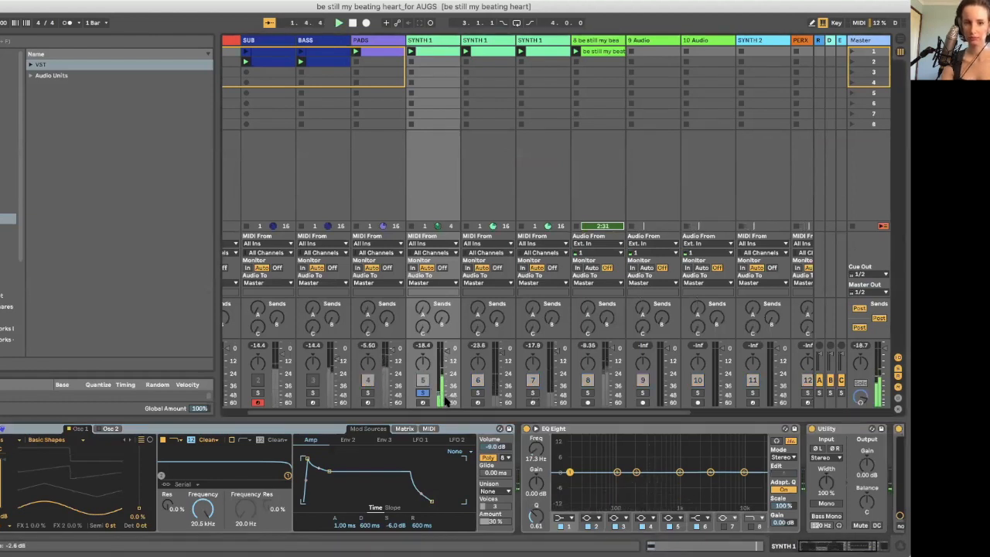
left_click(490, 190)
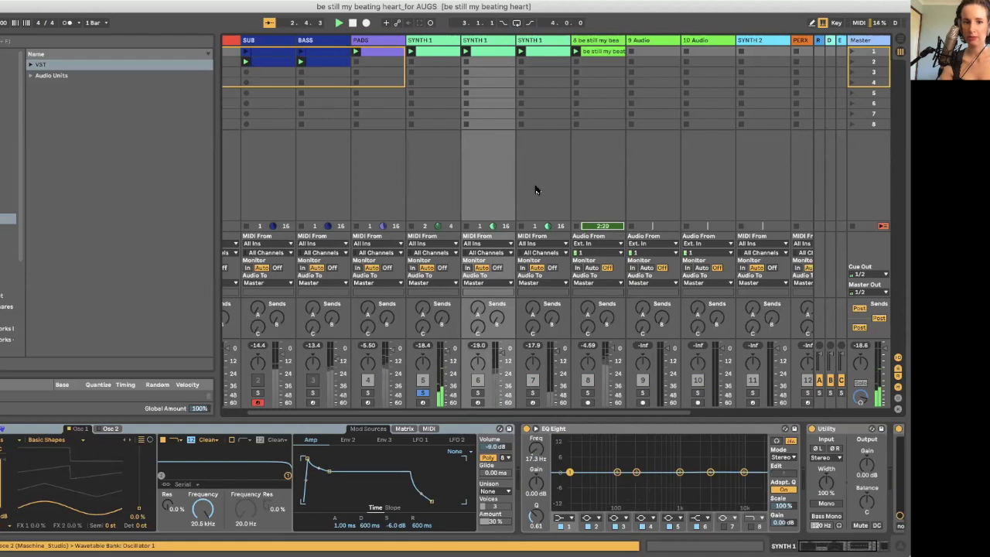
left_click(535, 191)
left_click(415, 298)
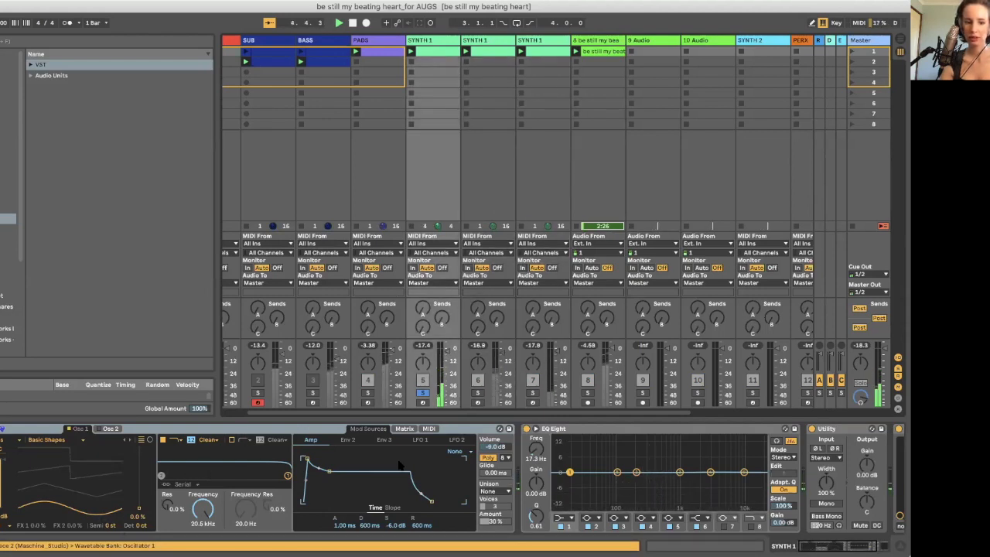
- Examine the first SYNTH 1 track's Env 2 and Amp envelopes and open its Crystallizer plug-in window
left_click(348, 439)
left_click(309, 440)
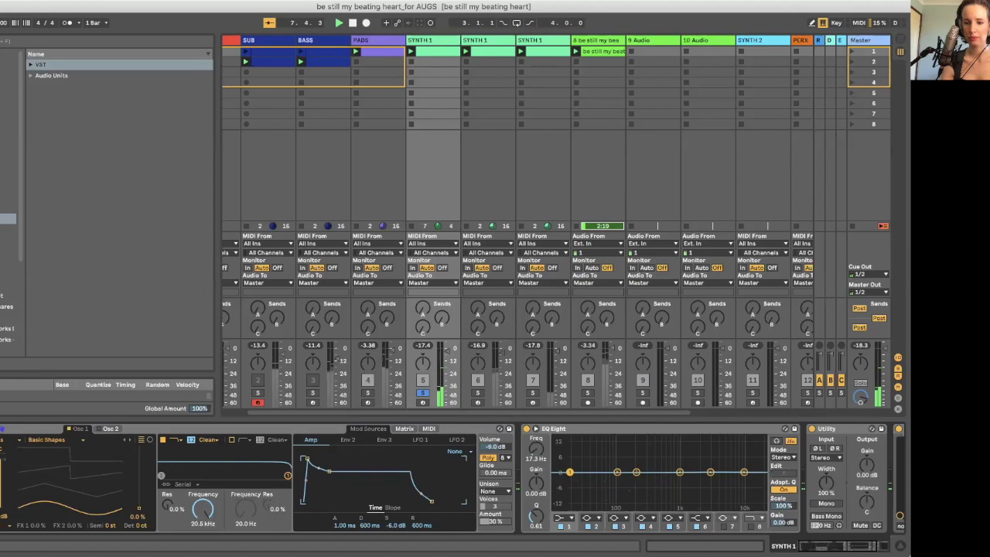
scroll(453, 479, "right", 3)
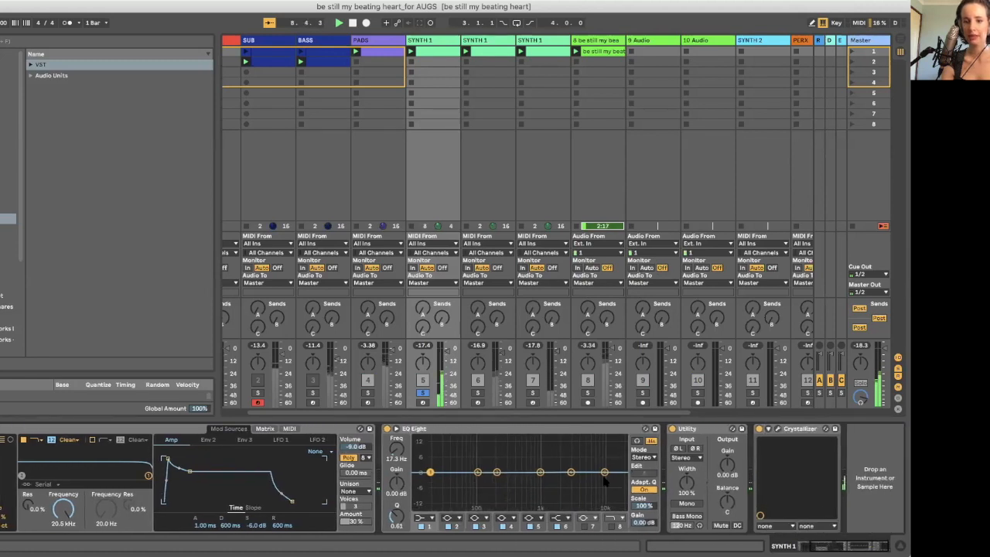
left_click(777, 430)
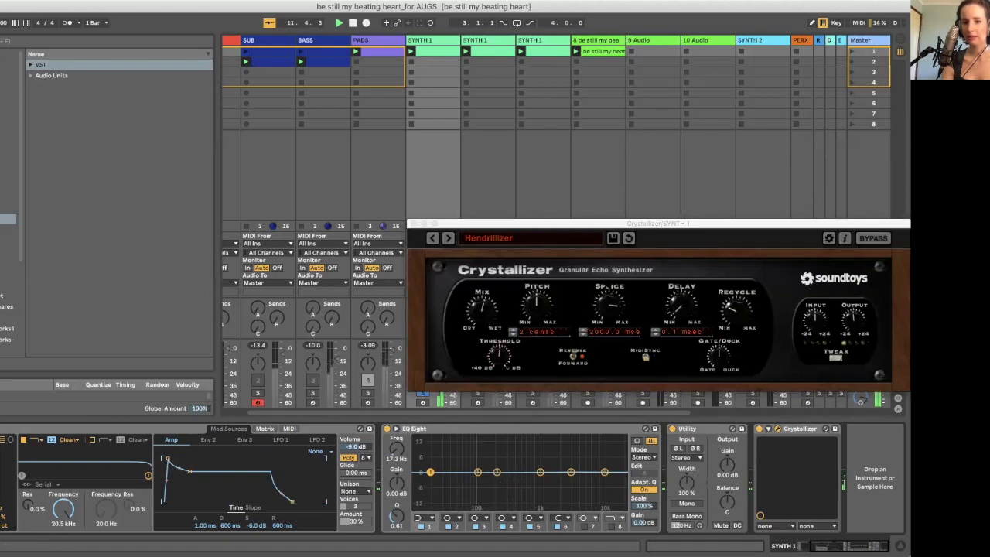
- Browse the Crystallizer presets in 01 Crystals and 06 Echo Reverse without changing the loaded one, and close the plug-in window
left_click(511, 242)
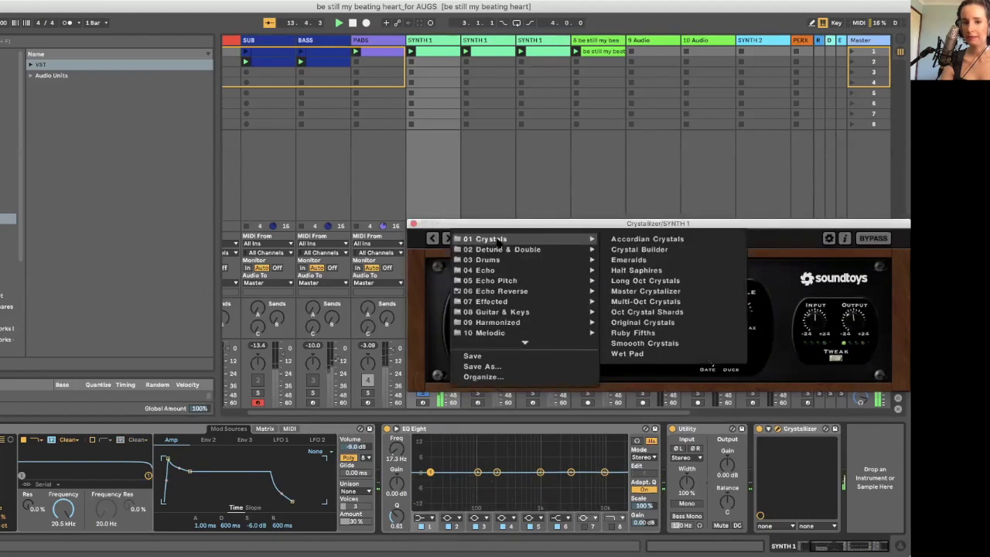
mouse_move(503, 294)
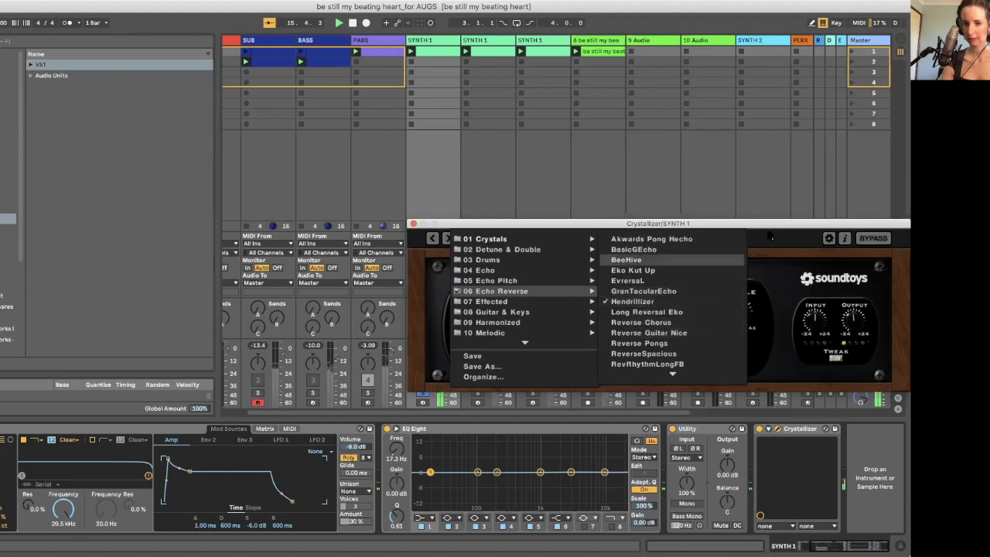
left_click(766, 246)
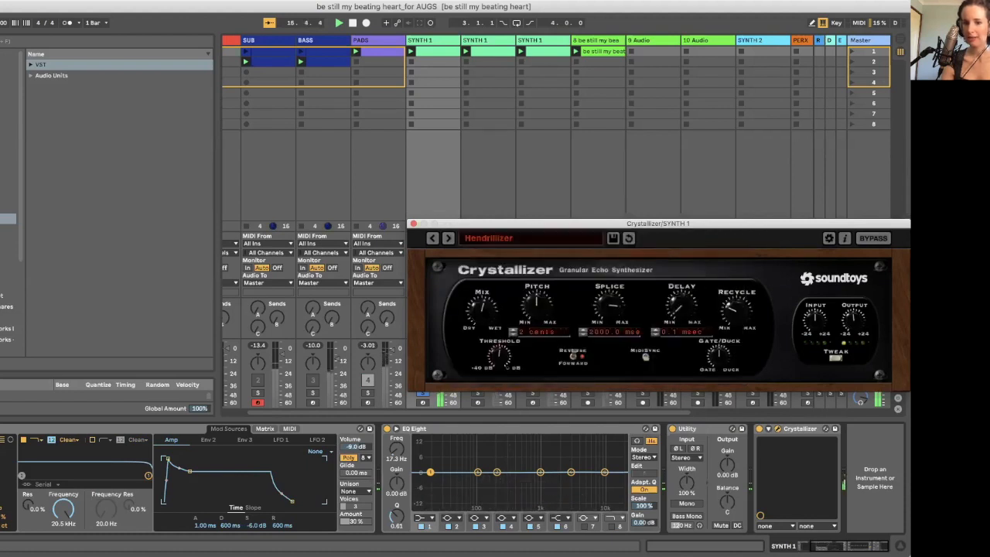
left_click(414, 224)
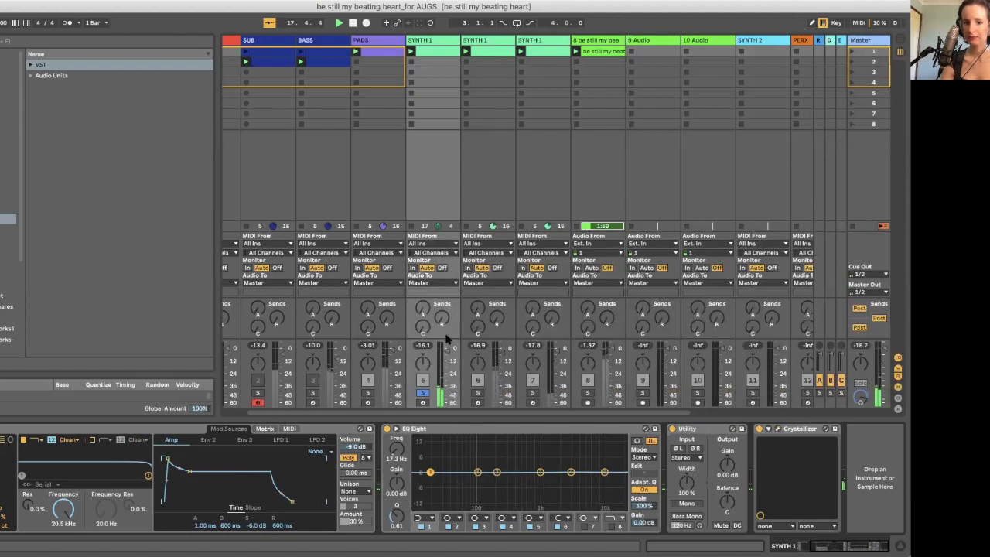
- Solo the second SYNTH 1 track and locate its Crystallizer preset Reverse Chorus among the 06 Echo Reverse presets, closing the plug-in window
left_click(478, 393)
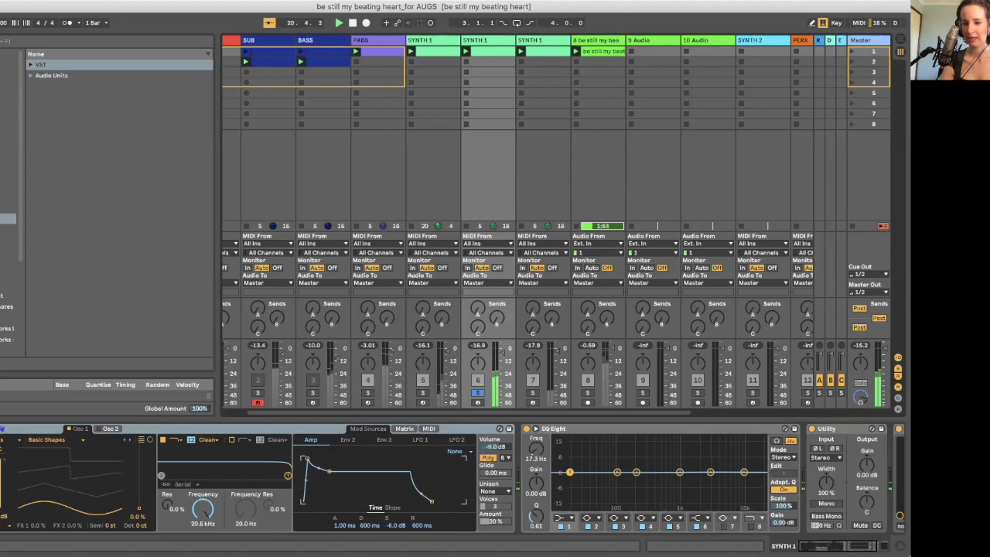
scroll(564, 524, "right", 5)
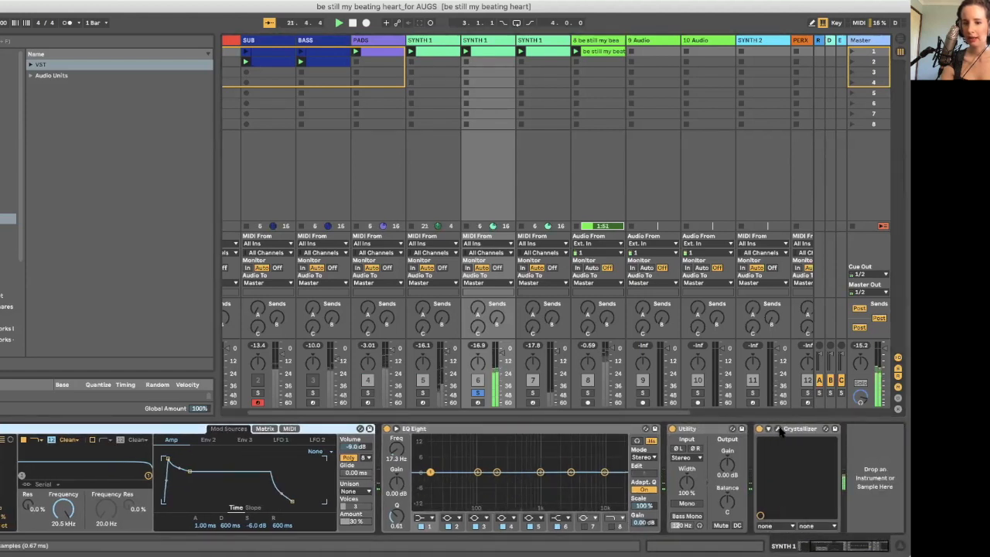
left_click(778, 429)
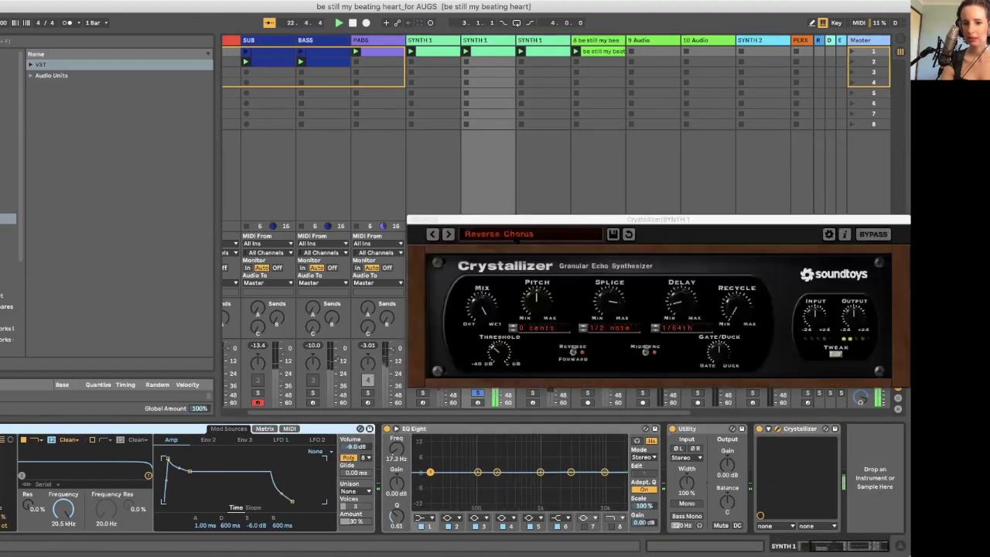
left_click(499, 233)
mouse_move(511, 287)
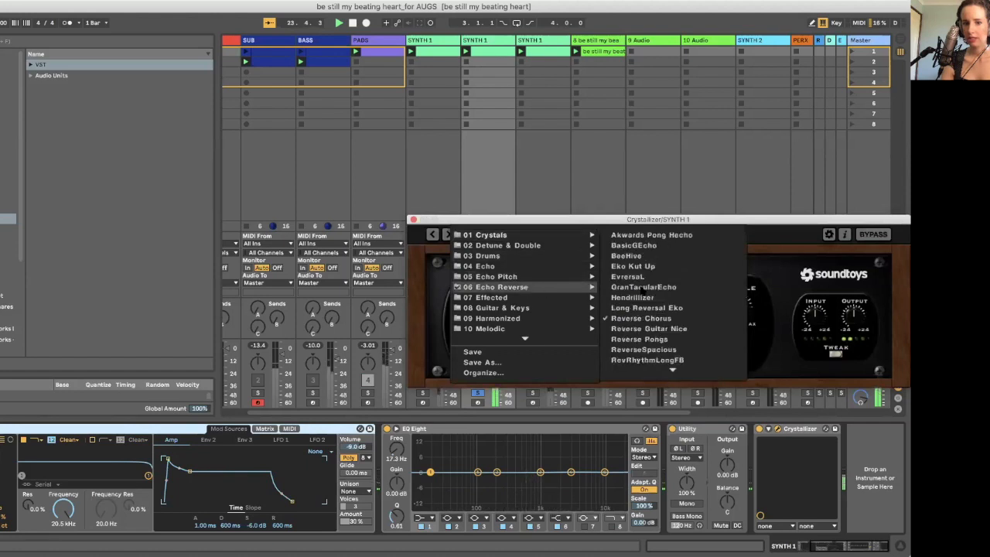
left_click(641, 318)
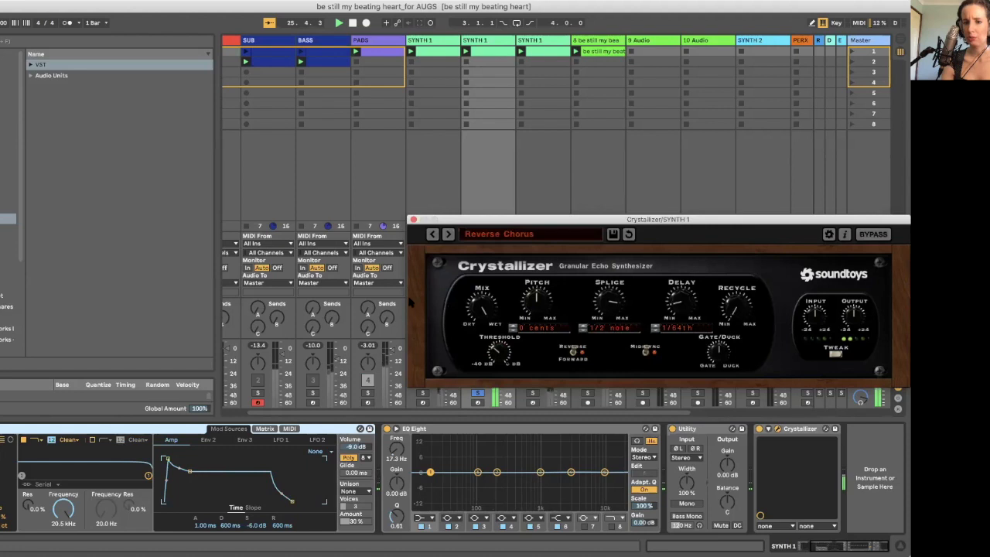
left_click(414, 221)
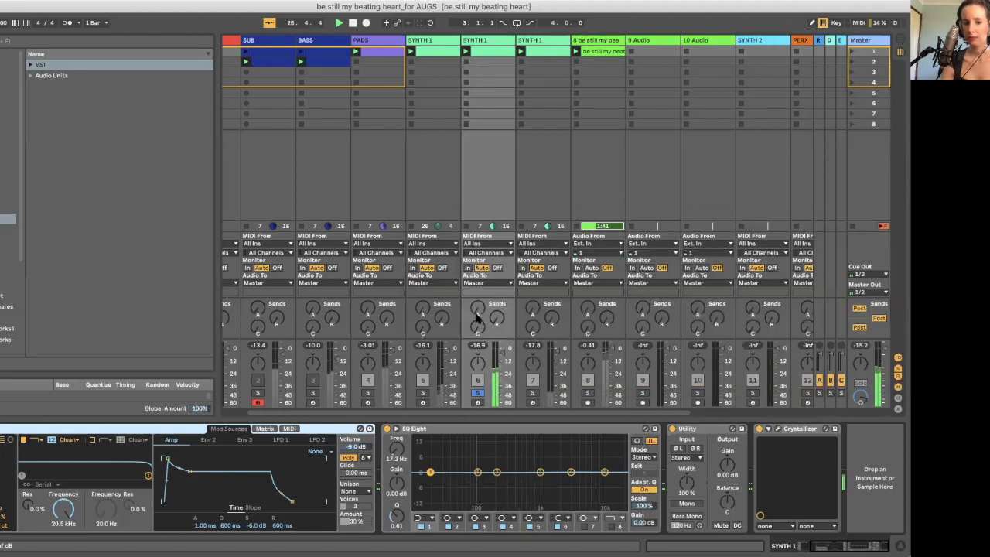
- Solo the third SYNTH 1 track and examine its Crystallizer preset and settings, closing the plug-in window
left_click(538, 168)
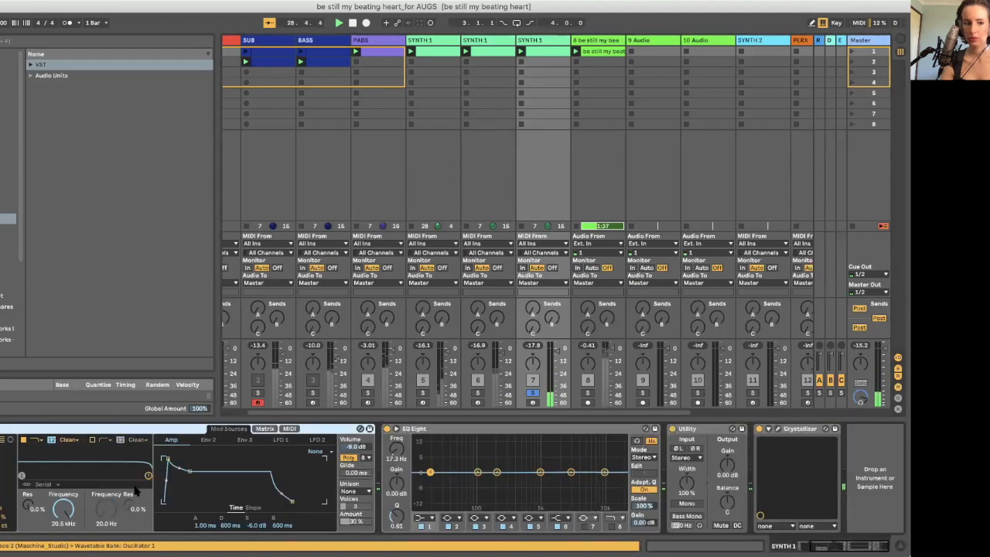
left_click(777, 430)
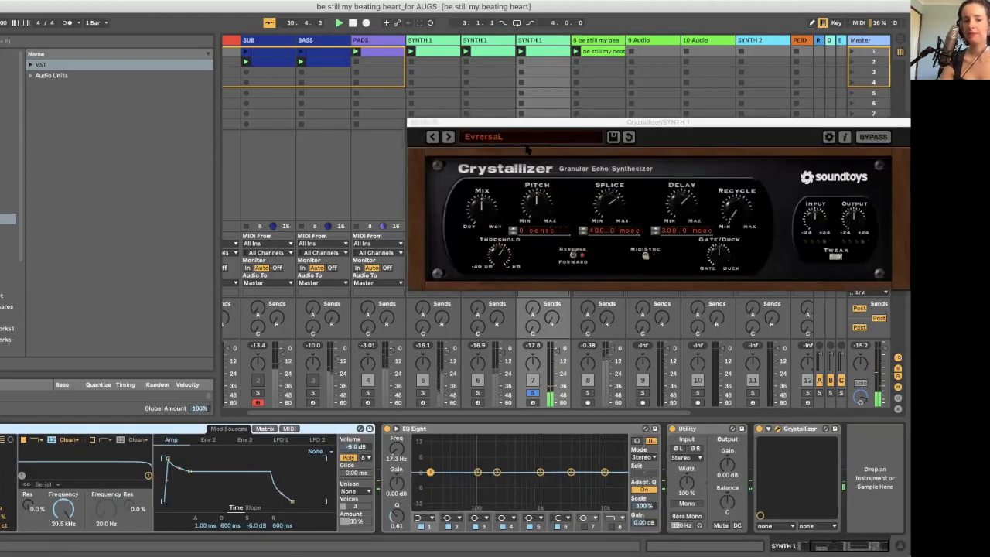
left_click(416, 122)
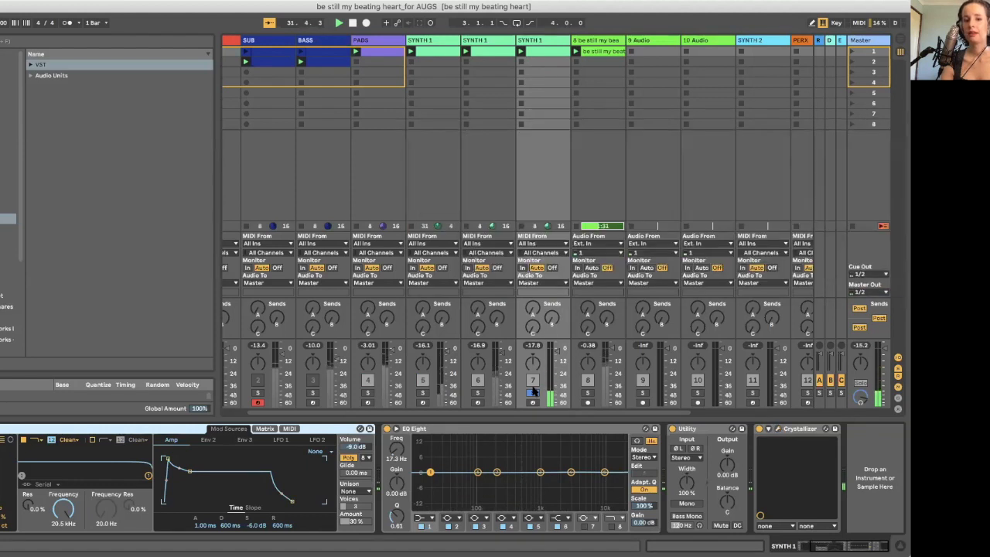
- Audition all three SYNTH 1 tracks soloed together, followed by audio track 8 soloed on its own
left_click(478, 392)
left_click(422, 393)
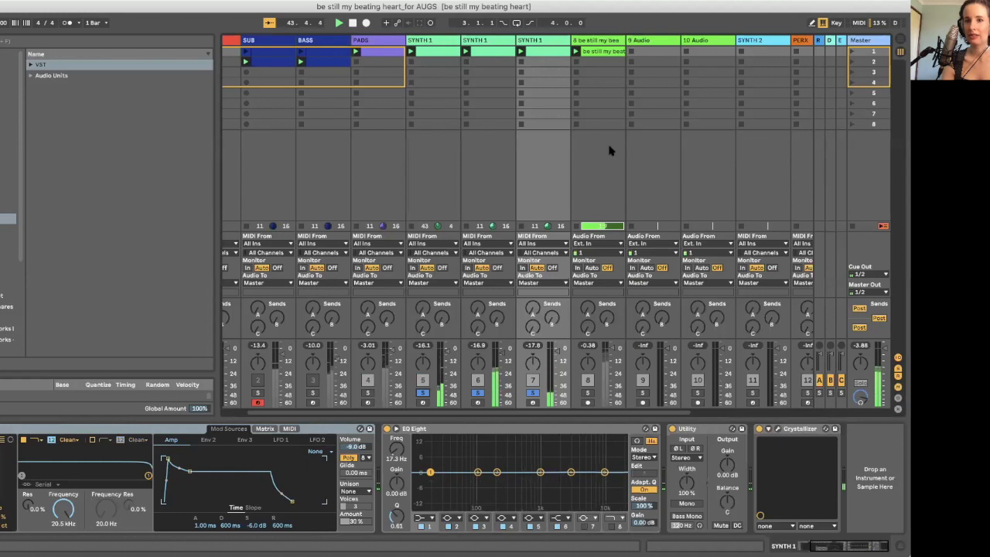
left_click(588, 393)
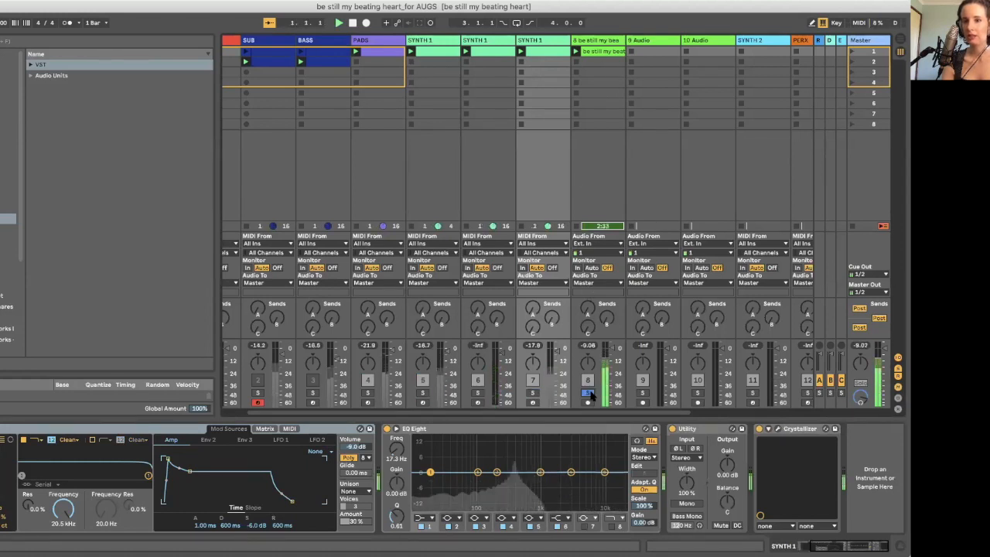